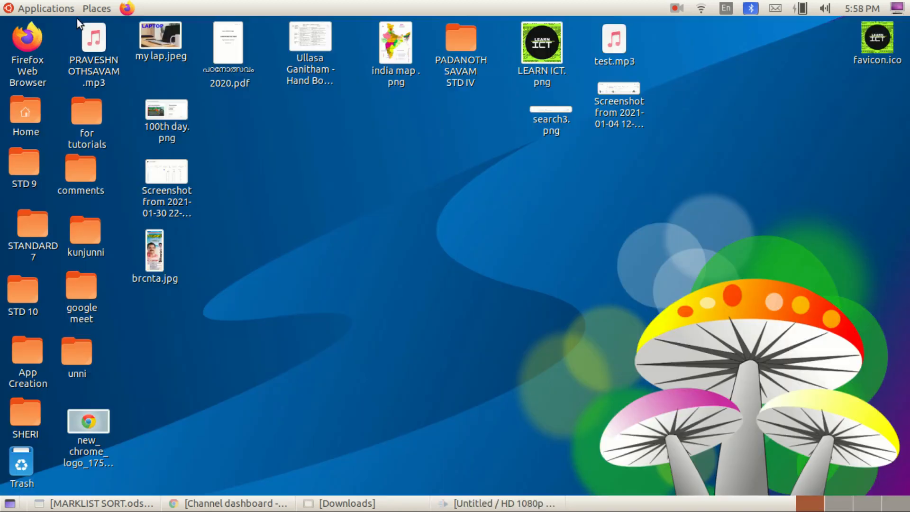
Step: Launch the Kdenlive video editor
click(45, 9)
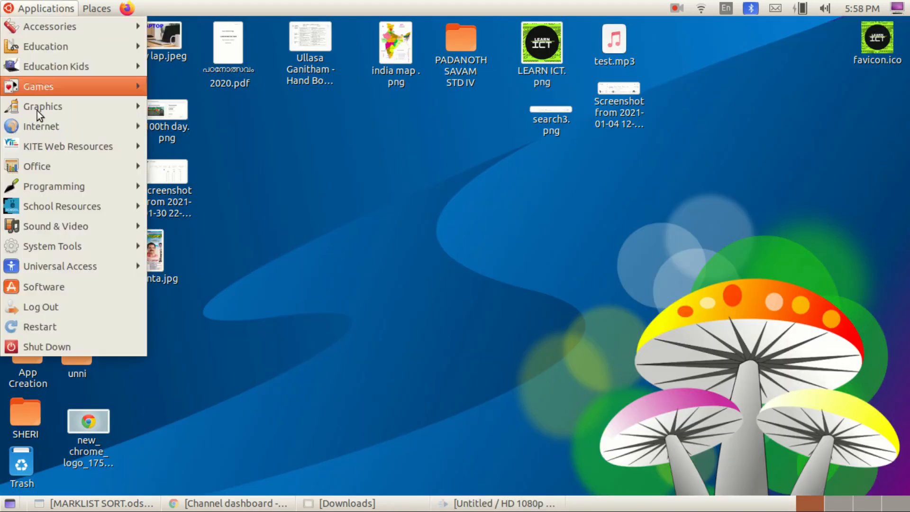
mouse_move(72, 226)
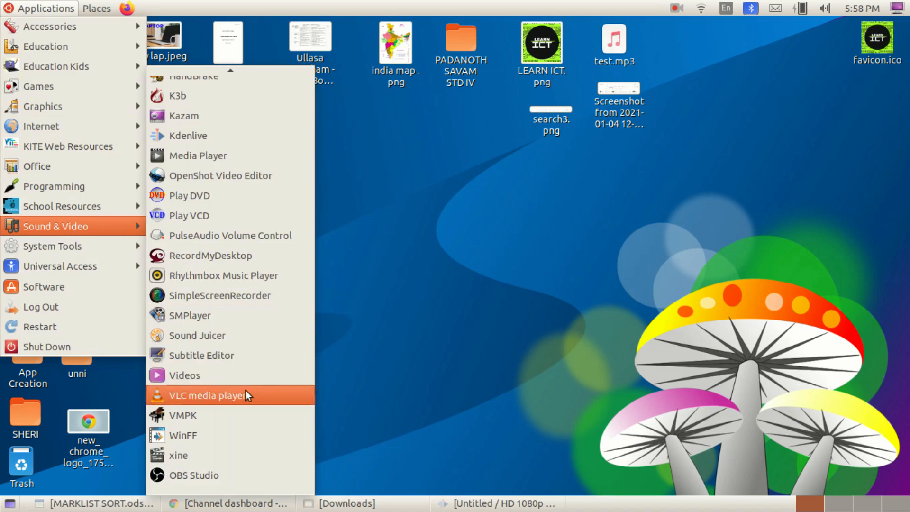
click(182, 136)
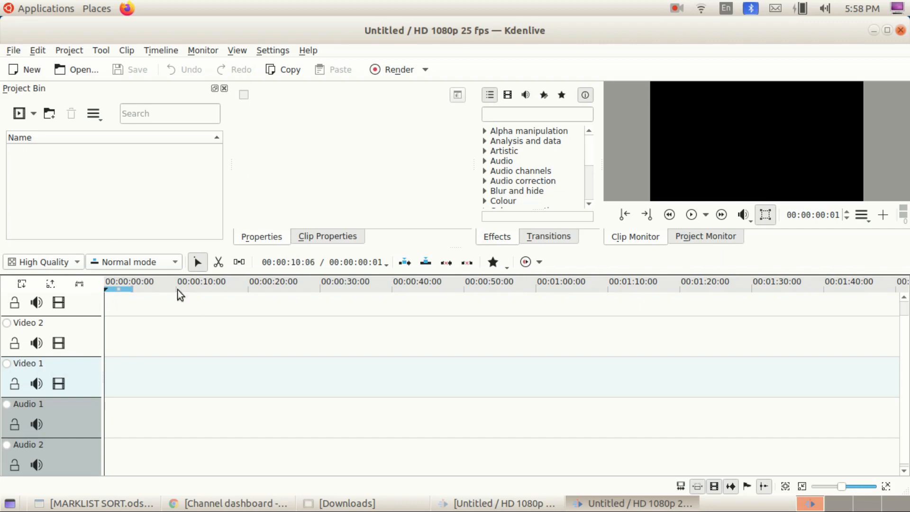
Step: Import rbg2.mp4 from the ICT CHANNEL/tutorial37 folder into the project bin
click(33, 116)
click(37, 129)
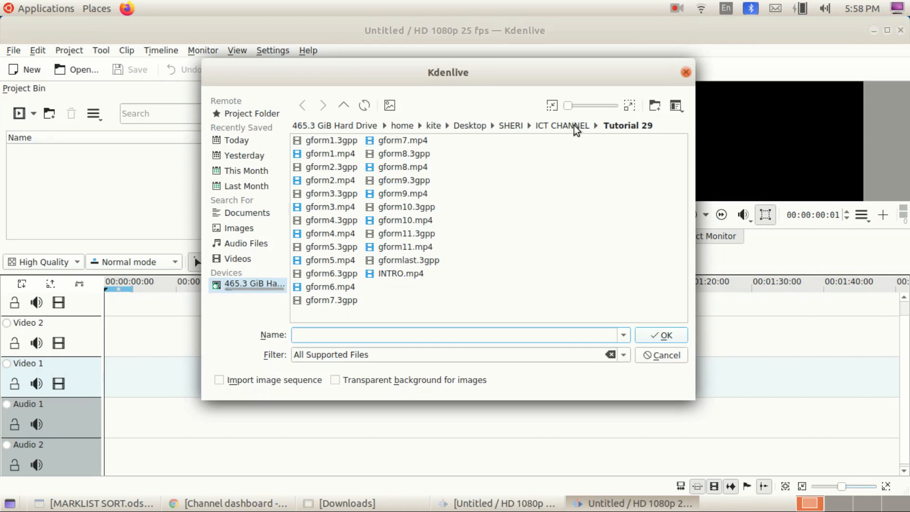
click(575, 126)
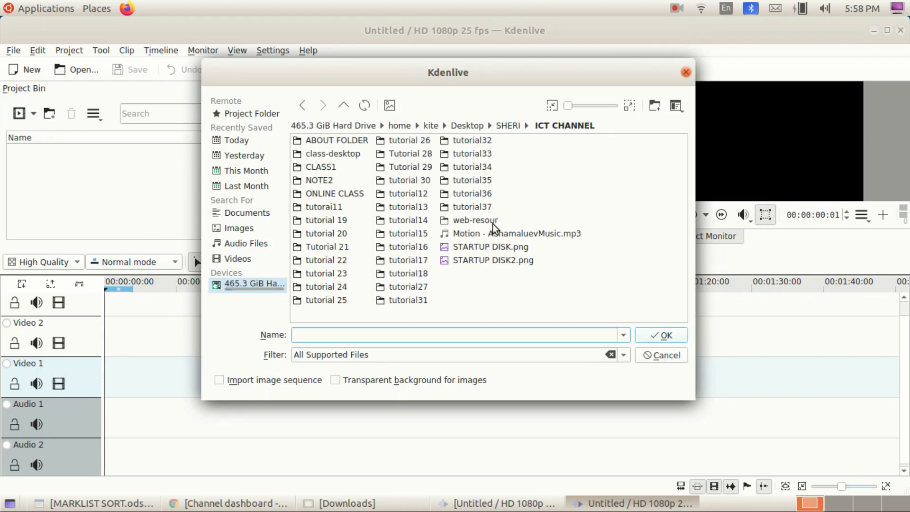
double_click(473, 207)
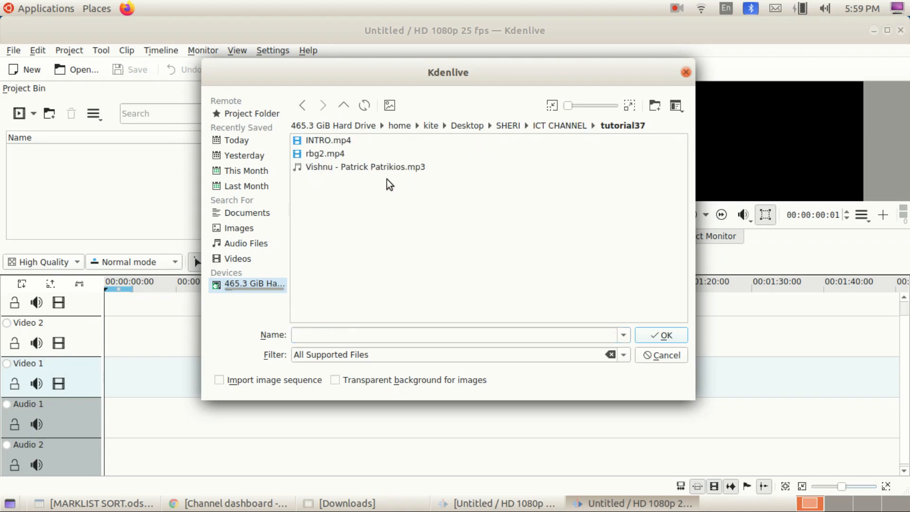
double_click(325, 153)
click(82, 162)
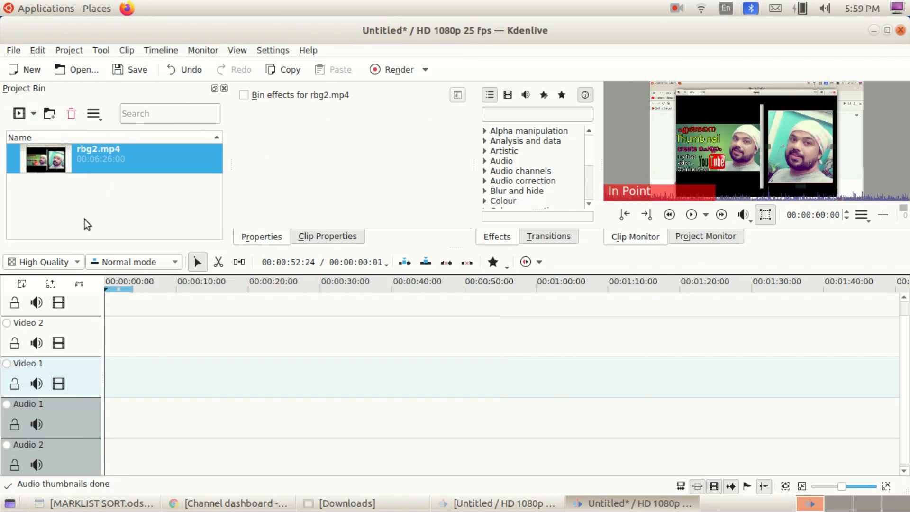
Step: Import the music file Vishnu - Patrick Patrikios.mp3 from the tutorial37 folder into the project bin
click(33, 115)
click(44, 132)
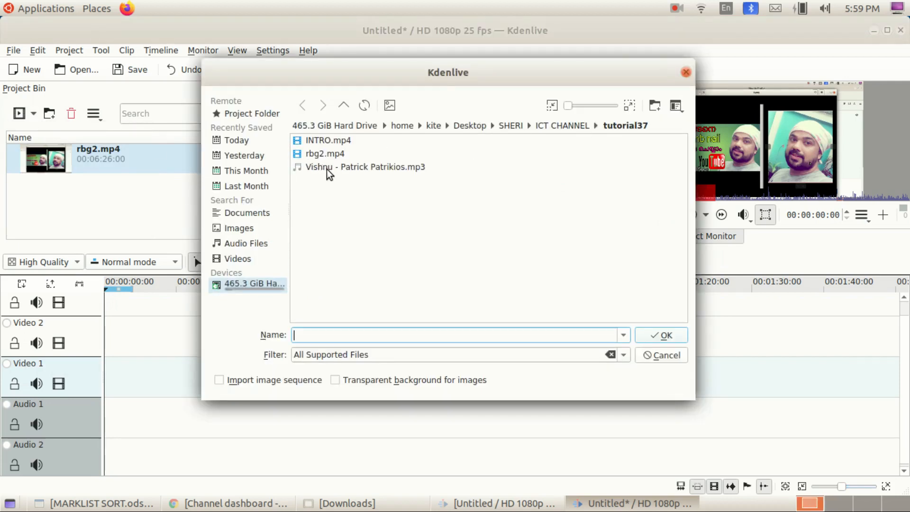
click(326, 169)
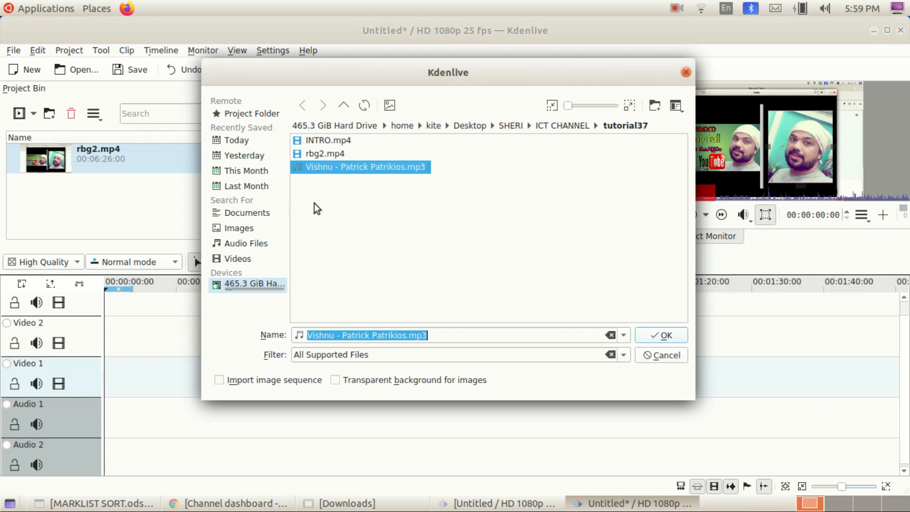
click(664, 337)
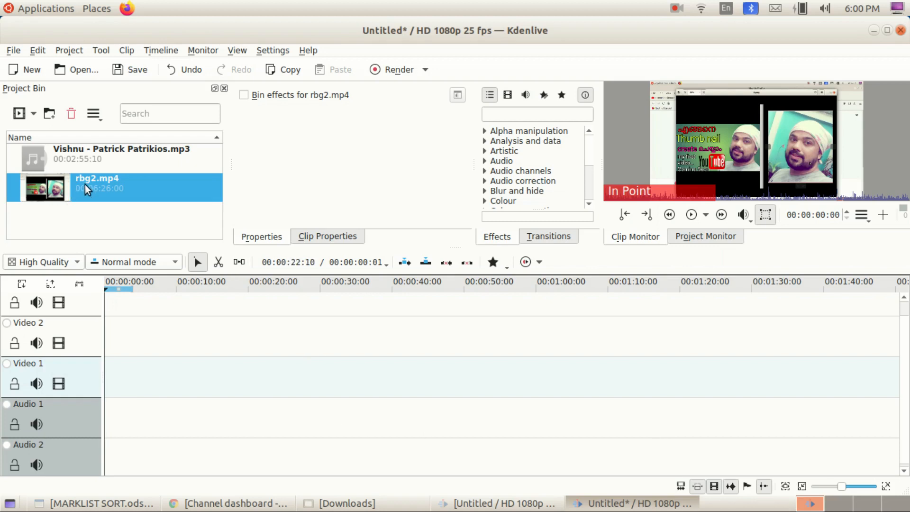
Step: Place the rbg2.mp4 clip at the start of the Video 1 track
drag(84, 184, 109, 379)
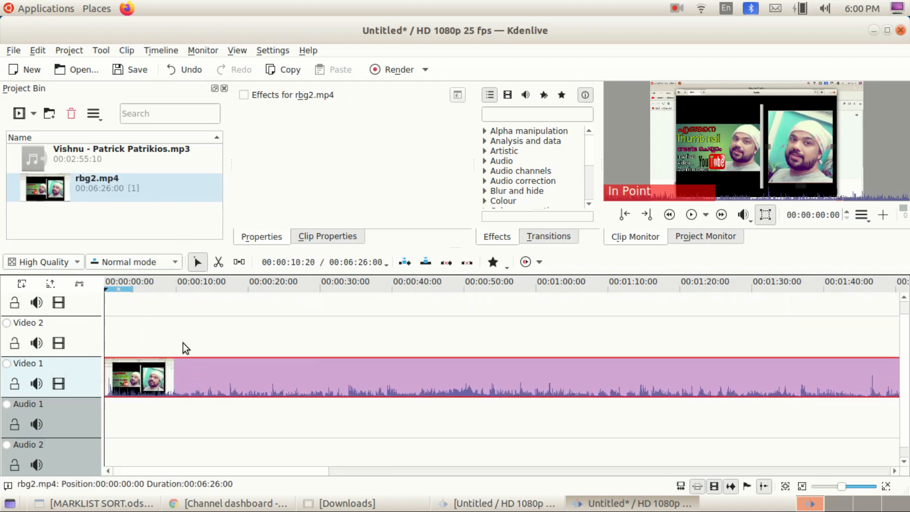
click(282, 384)
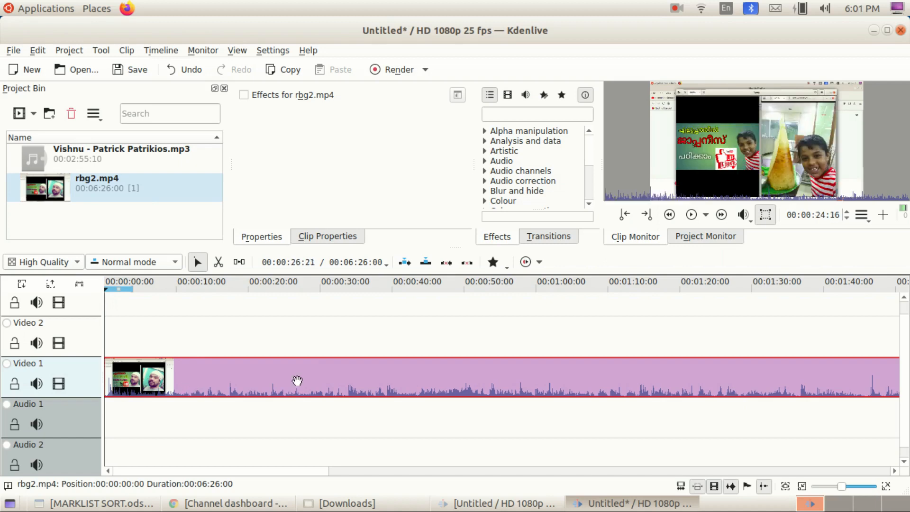
click(277, 391)
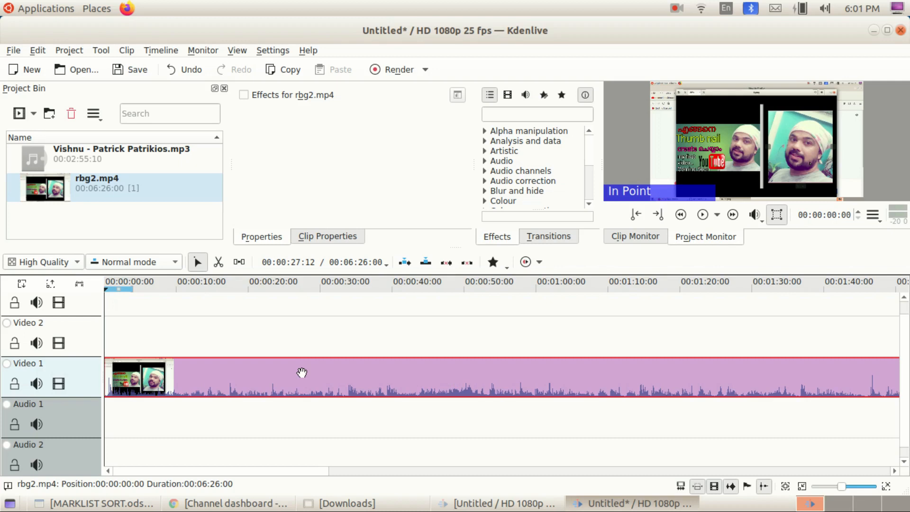
Step: Split the audio from the rbg2.mp4 timeline clip and ungroup the resulting video and audio parts
right_click(220, 374)
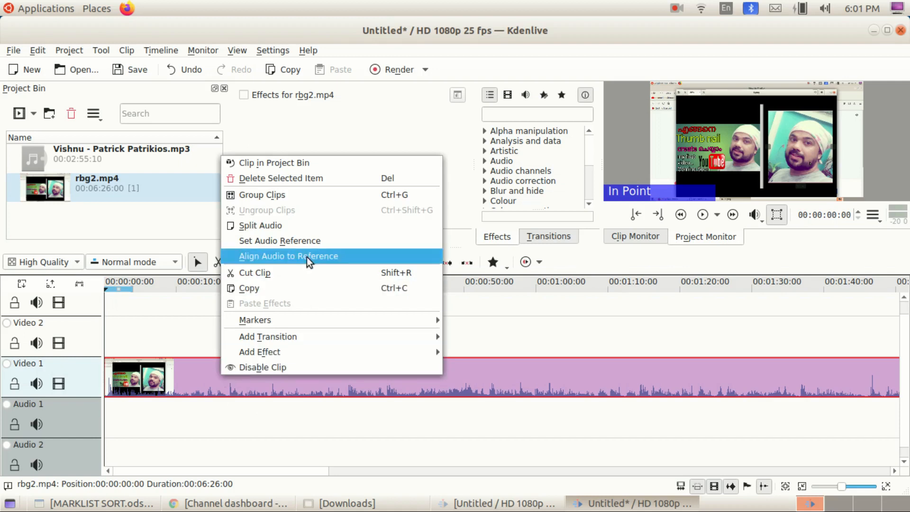
click(260, 225)
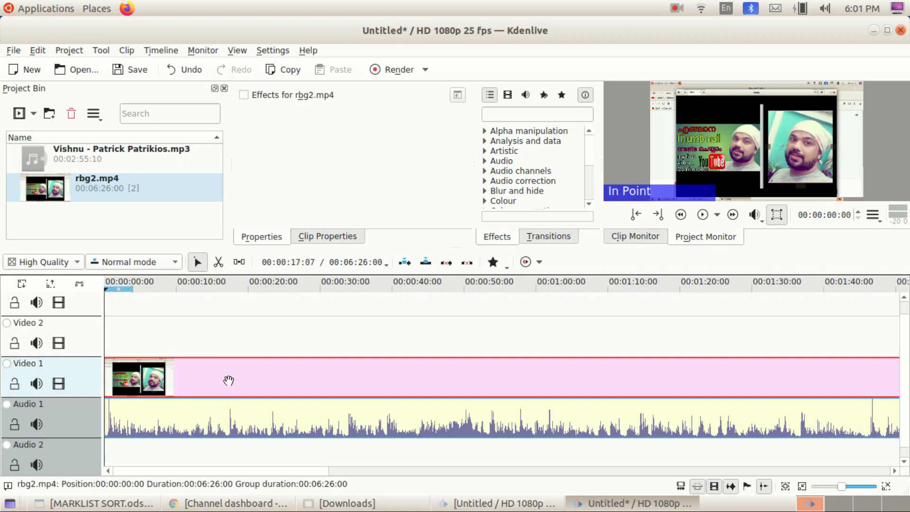
right_click(216, 416)
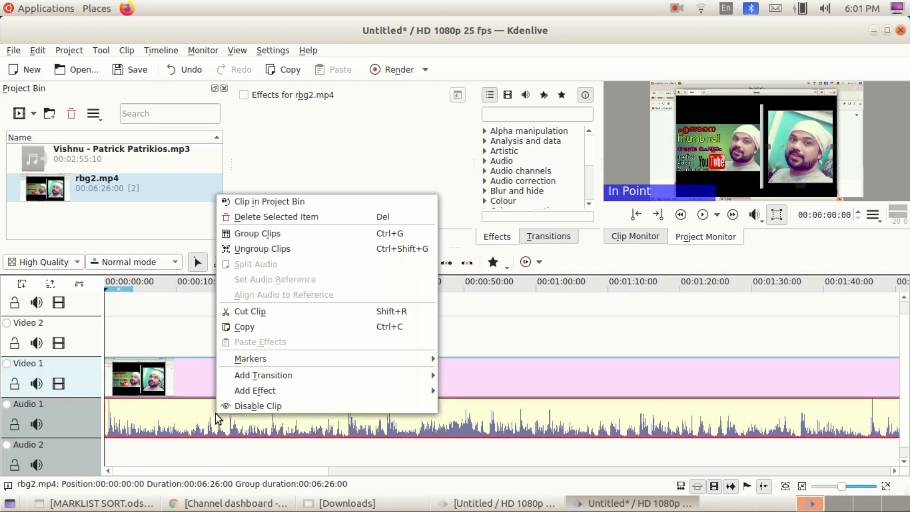
click(263, 248)
click(263, 376)
click(268, 411)
click(272, 394)
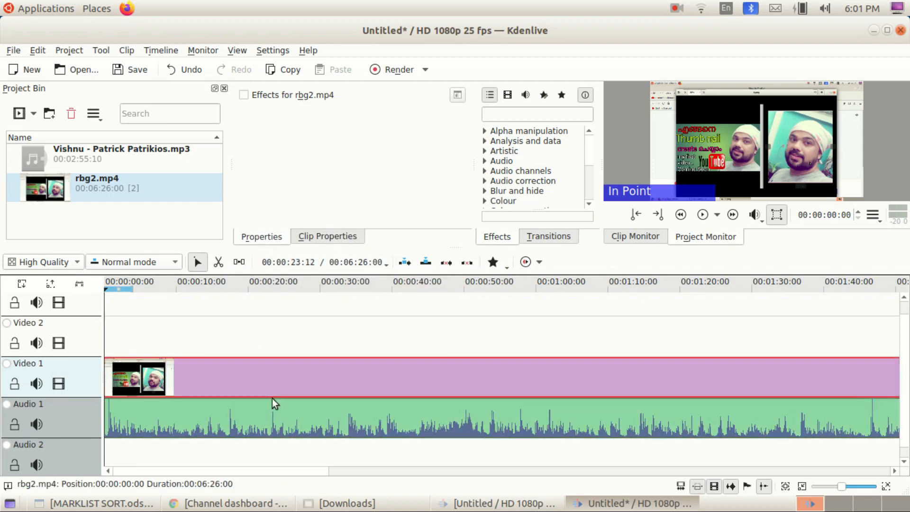
Step: Delete the original audio clip from Audio 1 and play the timeline to check the silent video
click(245, 426)
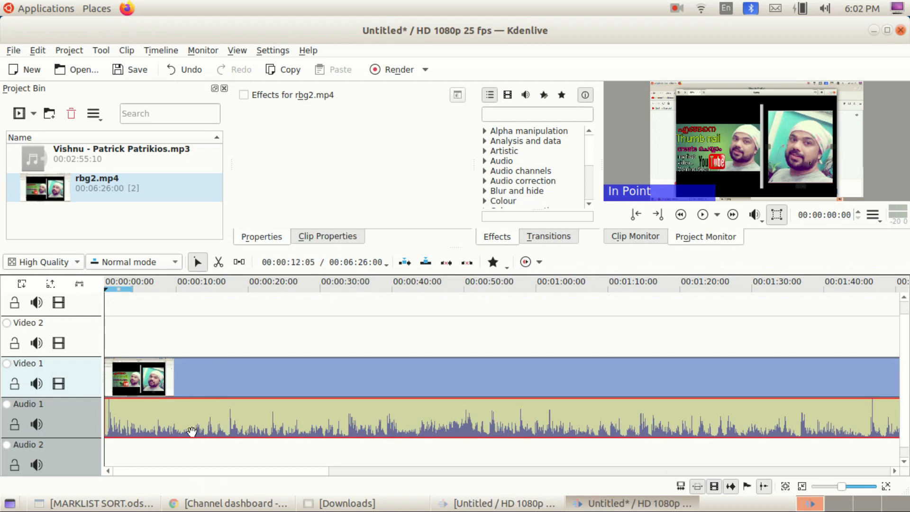
key(Delete)
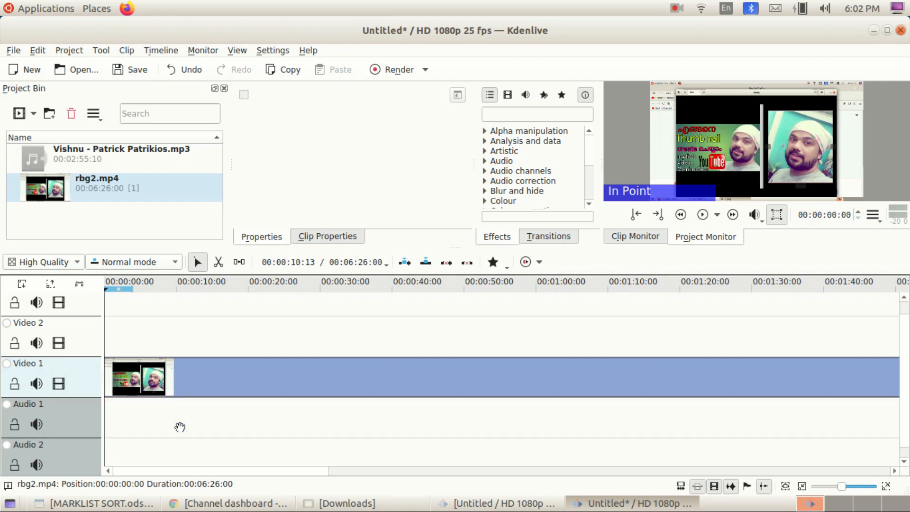
click(158, 396)
key(space)
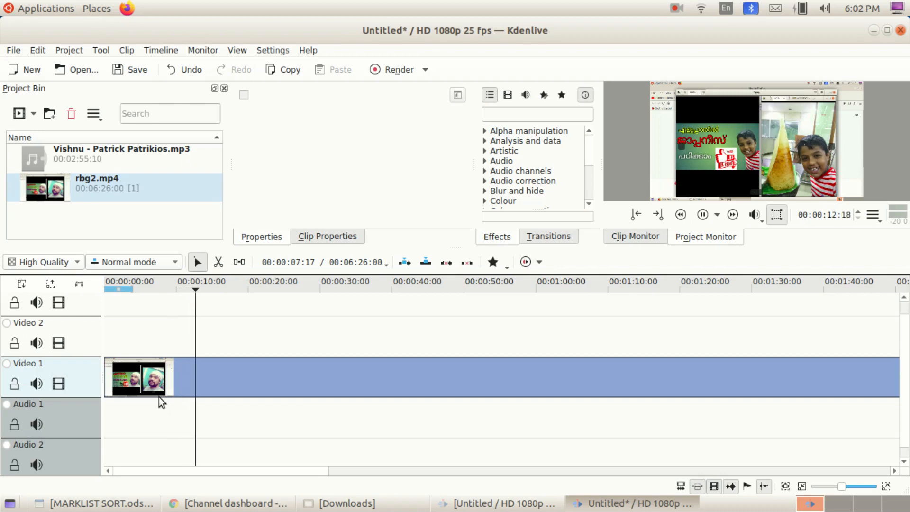
key(space)
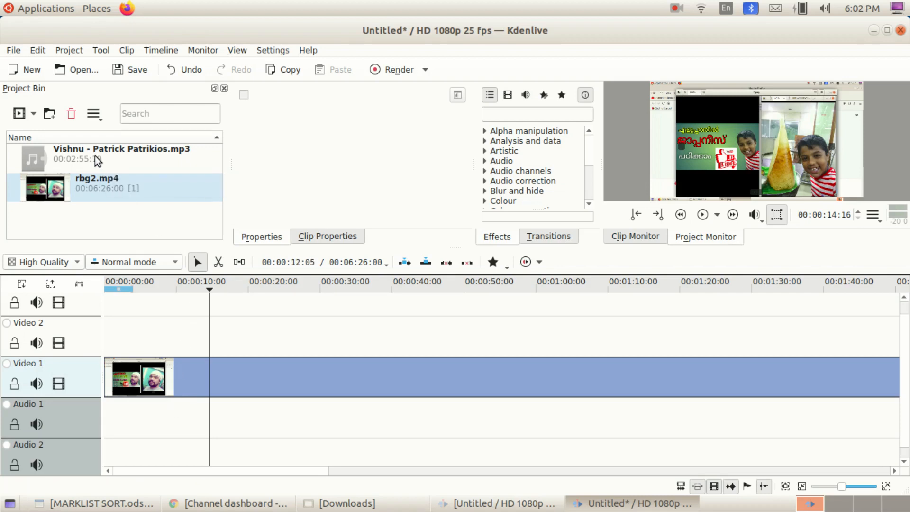
Step: Place the Vishnu music clip at the start of Audio 1 and play the timeline from near the beginning
click(64, 157)
drag(110, 281, 109, 427)
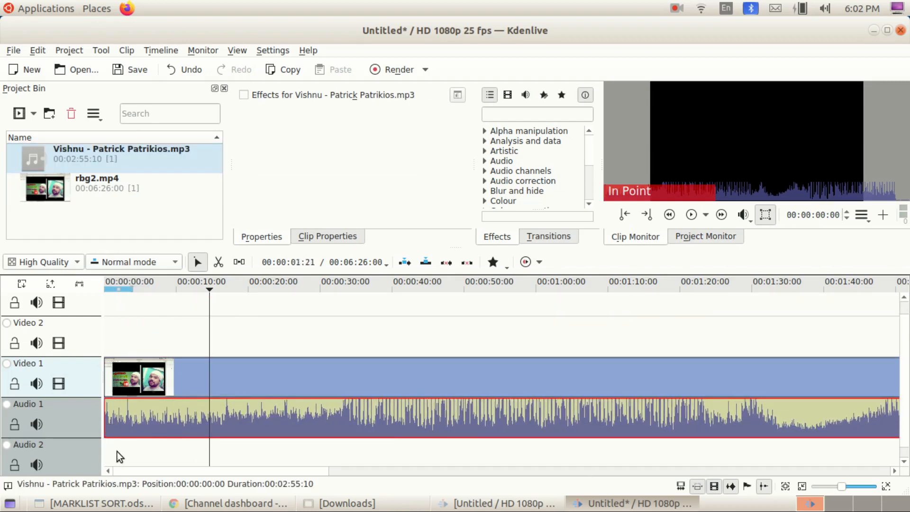
click(104, 446)
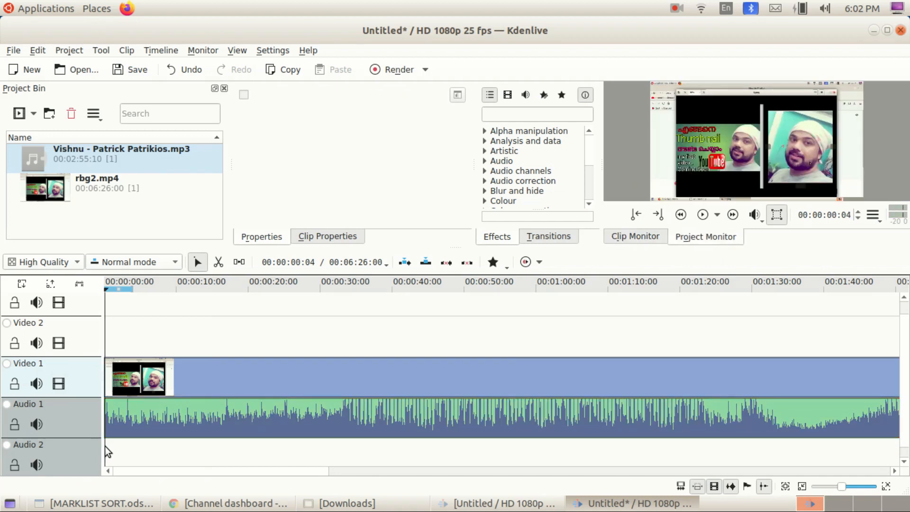
key(space)
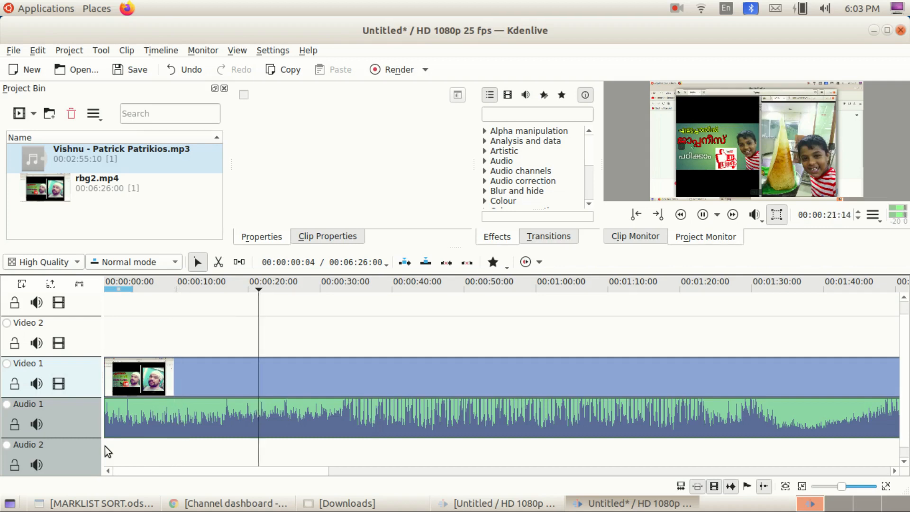
key(space)
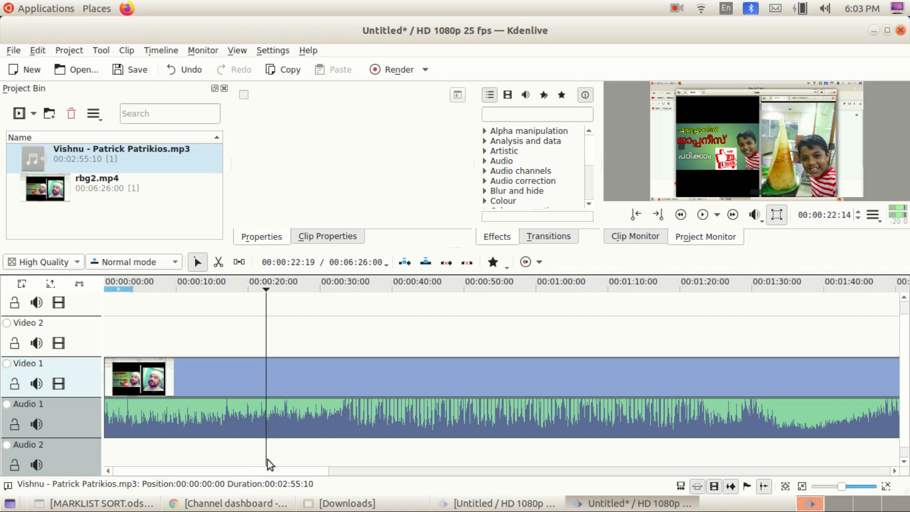
Step: Cut the rbg2.mp4 clip on Video 1 with the Razor tool where the music clip ends
drag(270, 472, 442, 474)
click(488, 429)
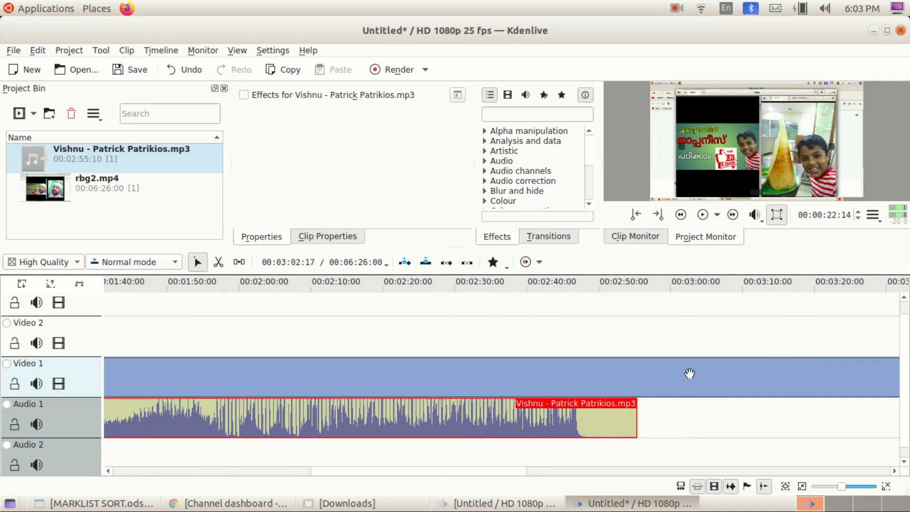
click(278, 471)
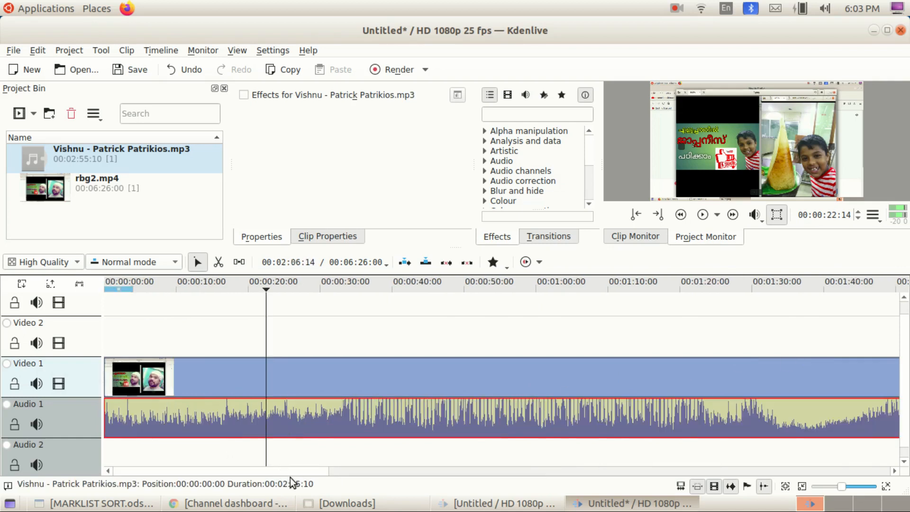
drag(292, 474, 543, 473)
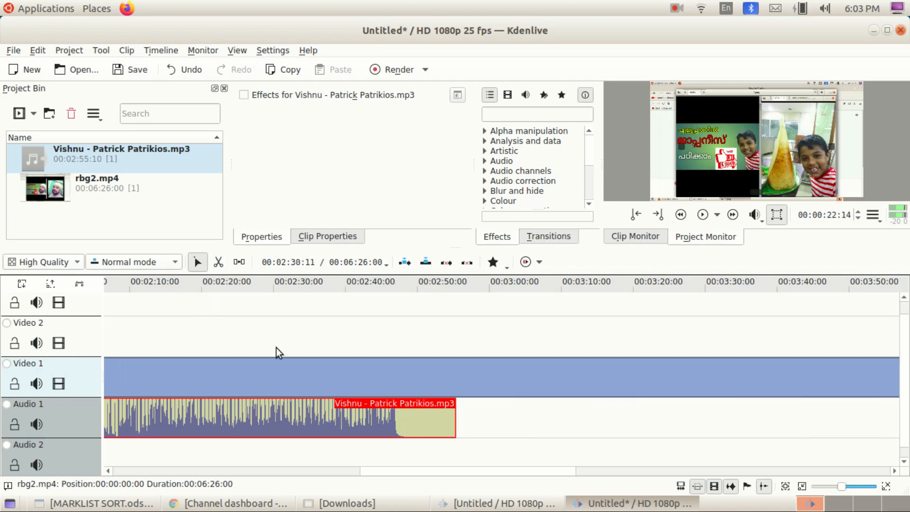
click(218, 265)
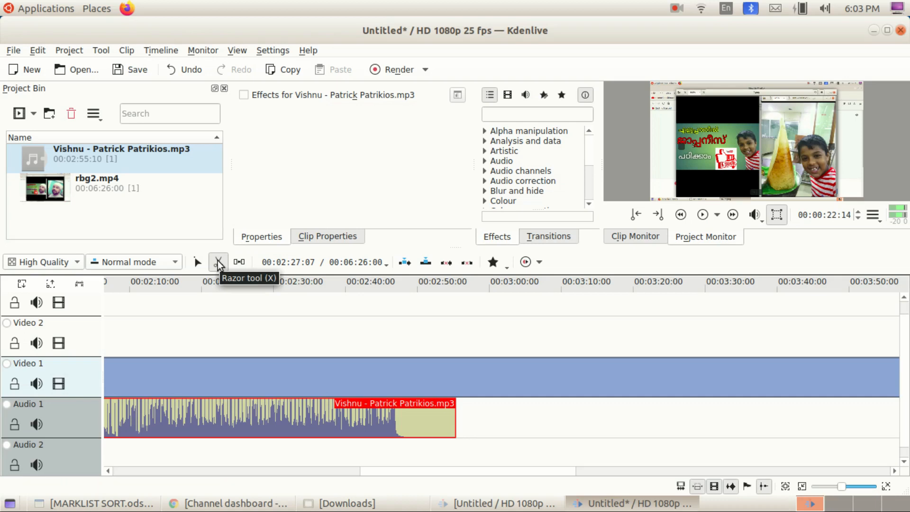
click(455, 365)
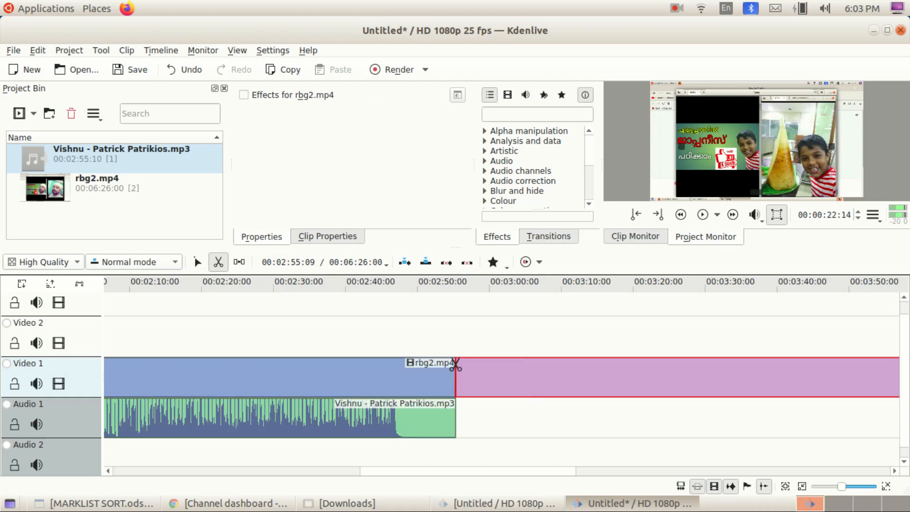
Step: Delete the portion of rbg2.mp4 that extends beyond the end of the music
click(198, 262)
drag(519, 384, 563, 383)
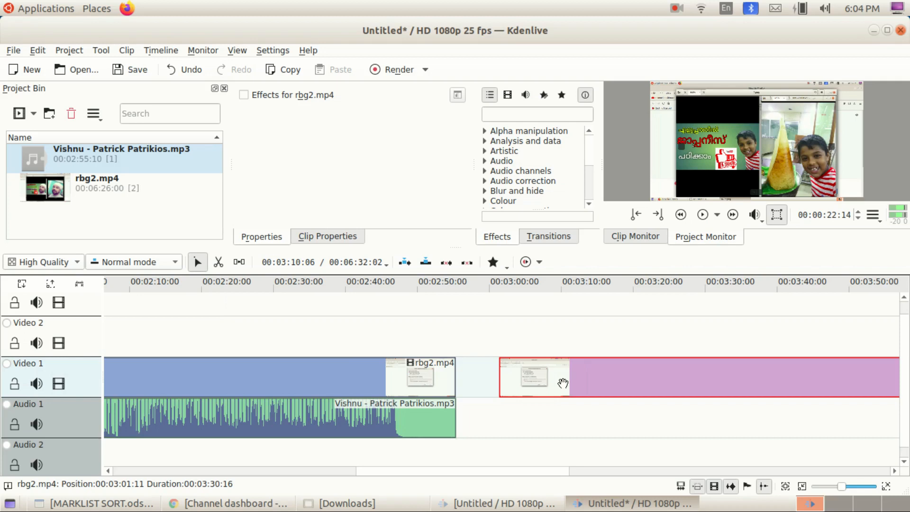
key(Delete)
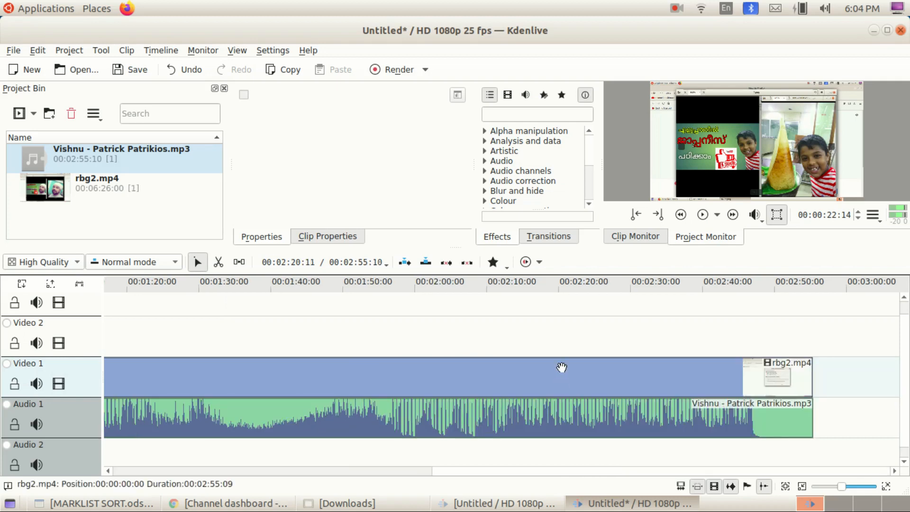
click(106, 471)
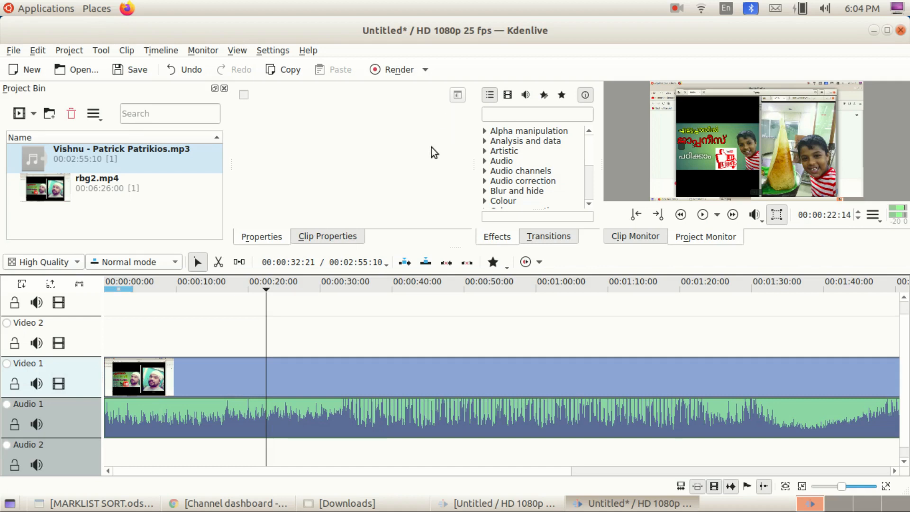
Step: Render the full project in the MP4 (H264/AAC) format as test.mp4 in the Documents folder and close the rendering dialog
click(396, 71)
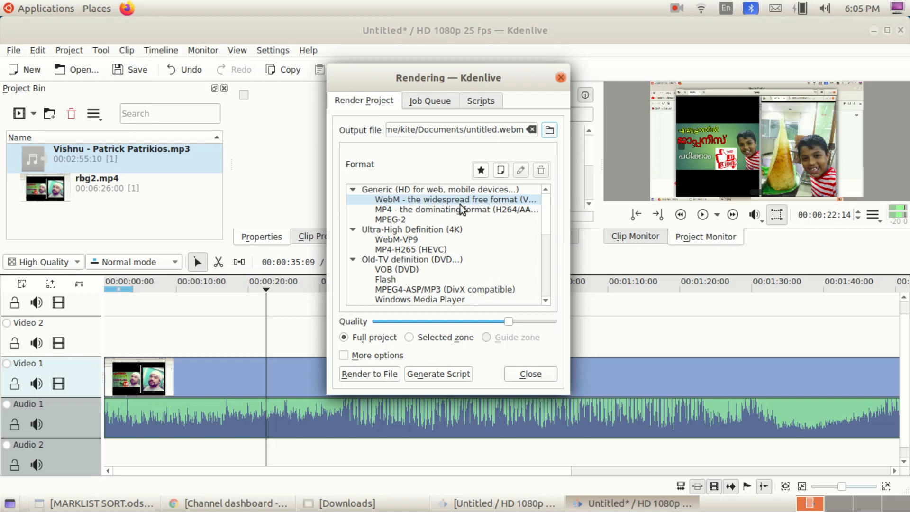
click(384, 209)
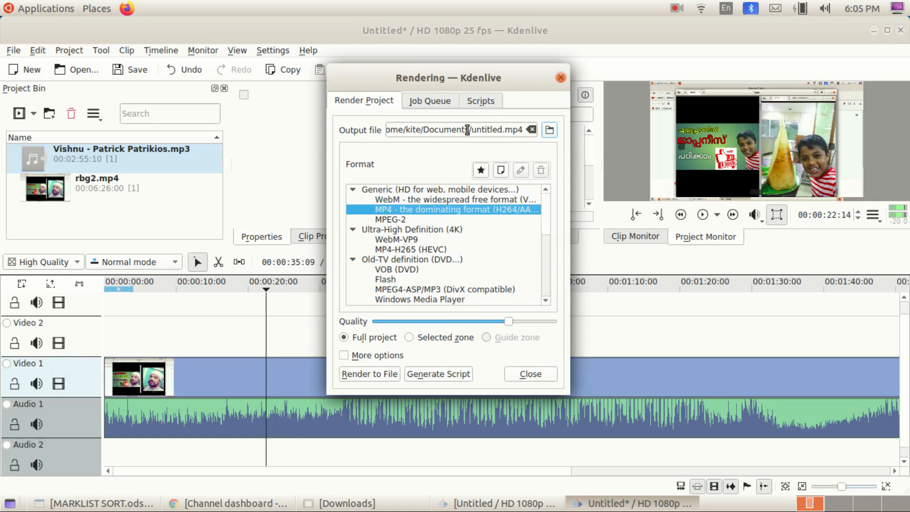
drag(471, 131, 503, 129)
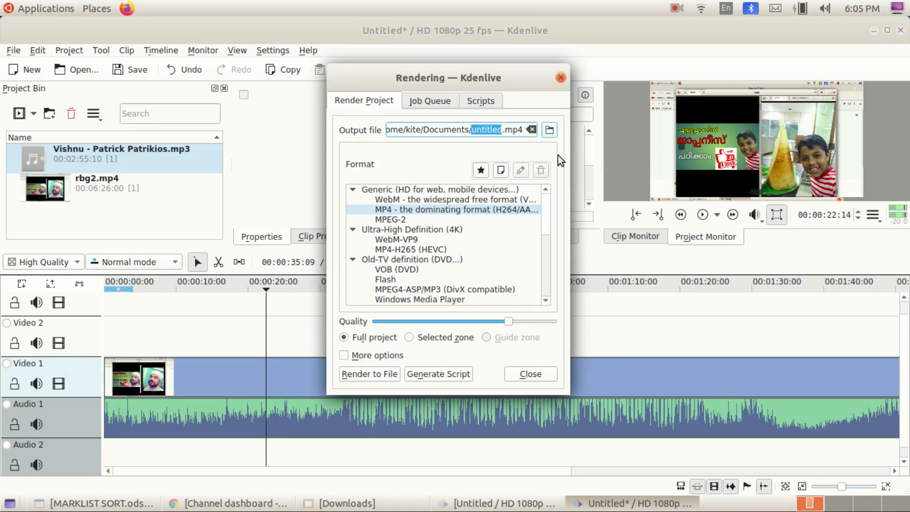
text(test)
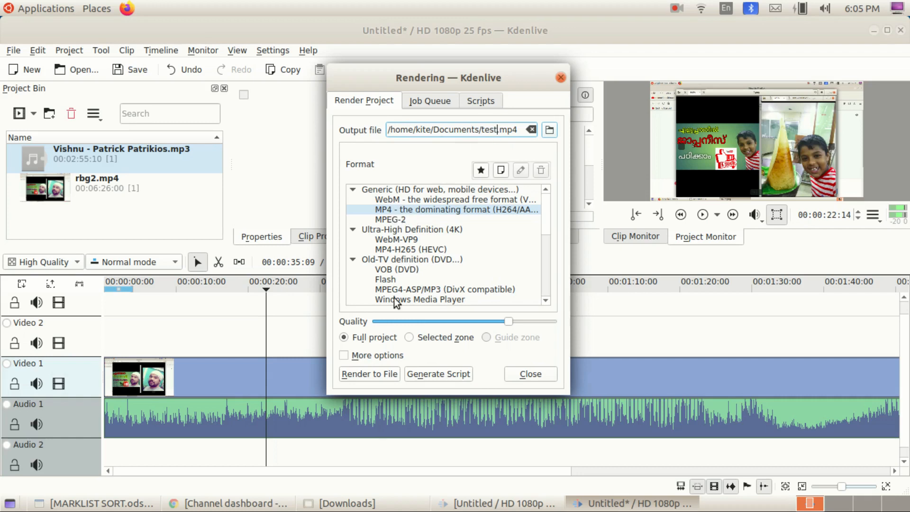
click(369, 374)
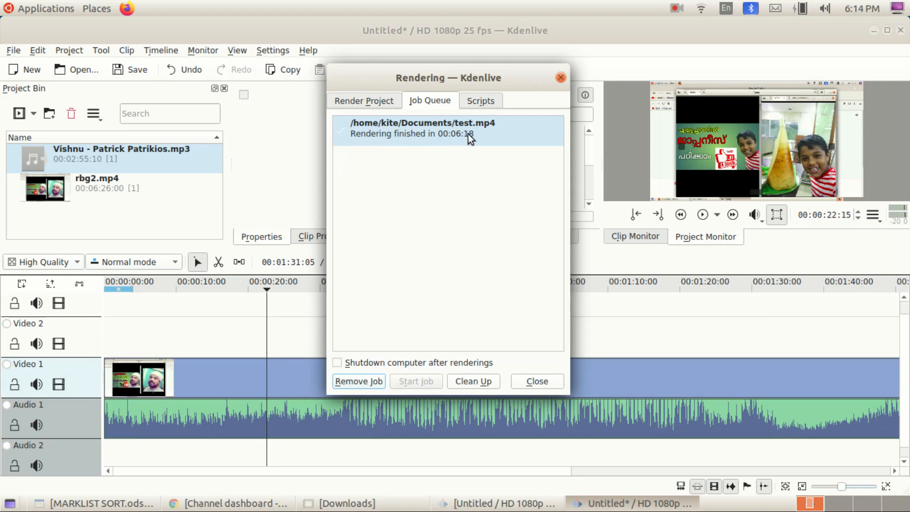
click(536, 382)
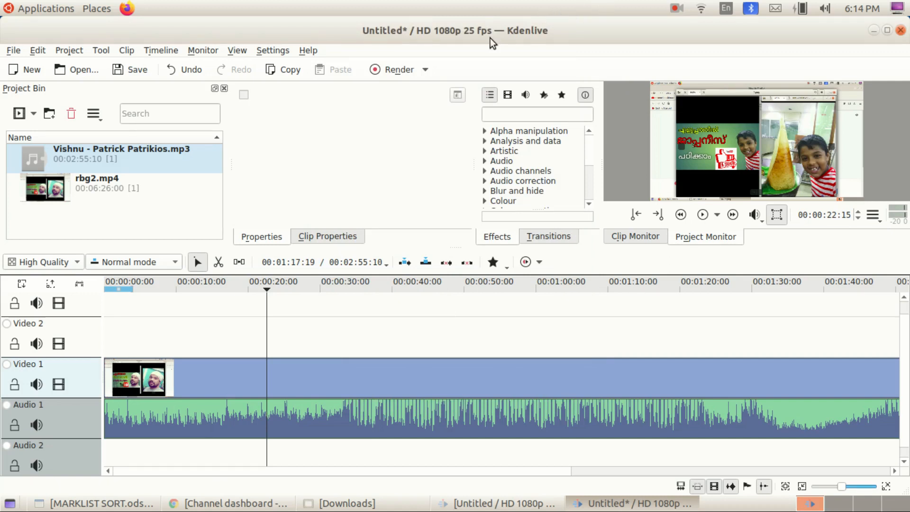
Step: Minimize the editor, open the Documents folder in the file manager and search it for "tes"
click(875, 30)
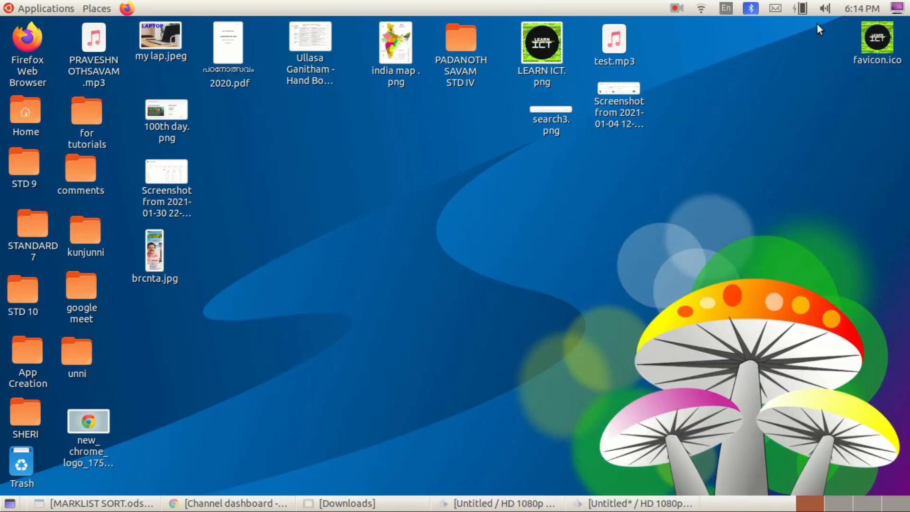
click(93, 9)
click(127, 72)
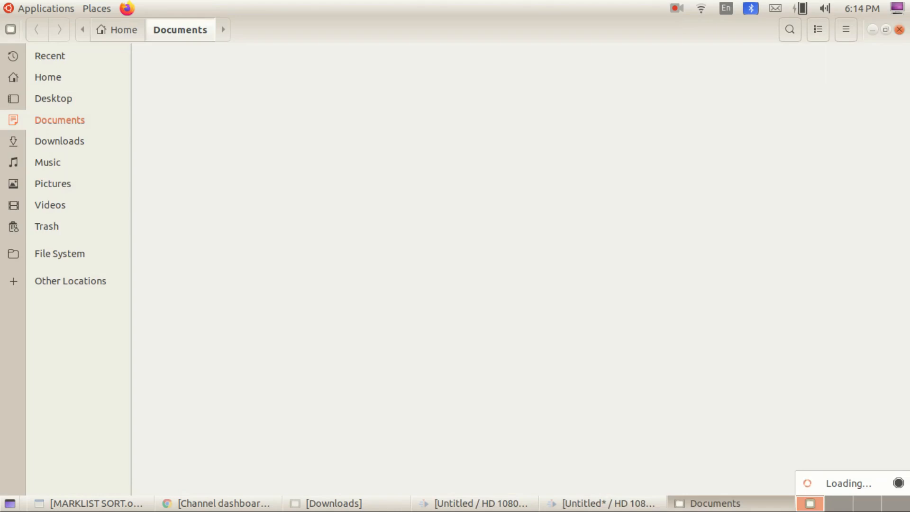
text(tes)
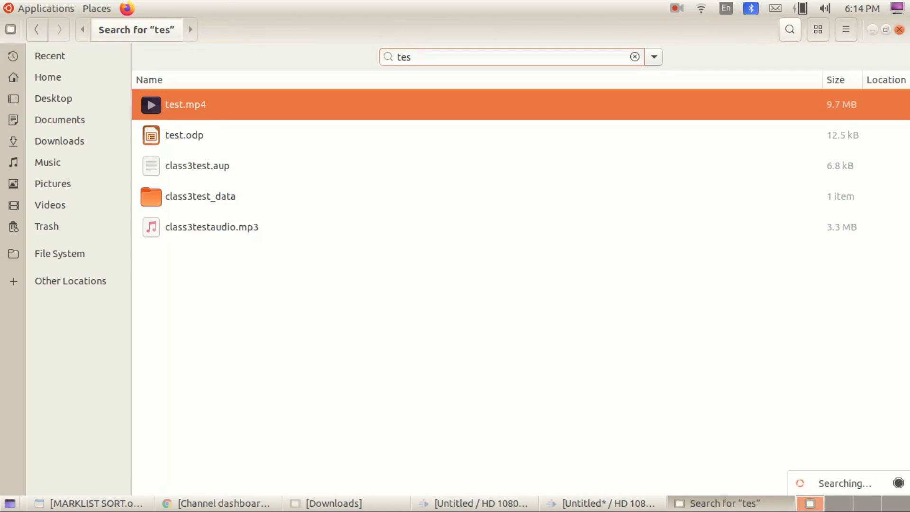
Step: Open the rendered test.mp4 in the video player and play it to check the result
click(215, 109)
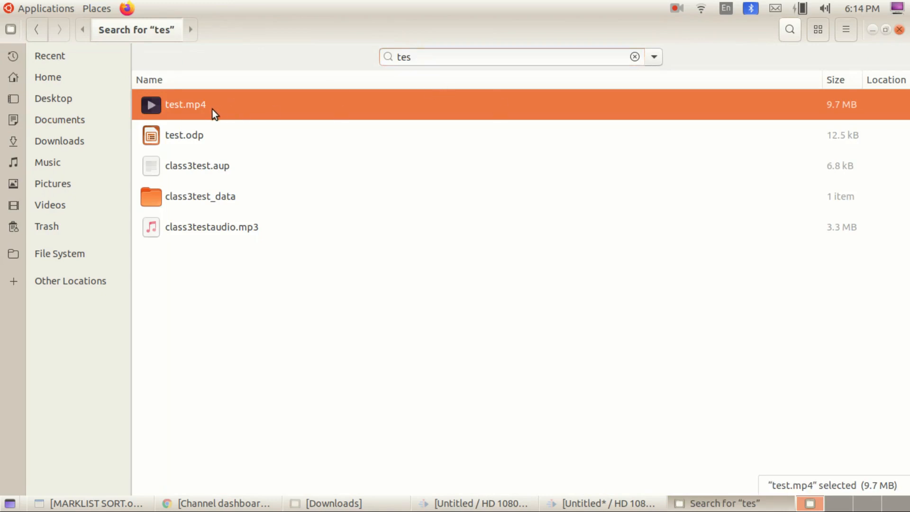
double_click(212, 109)
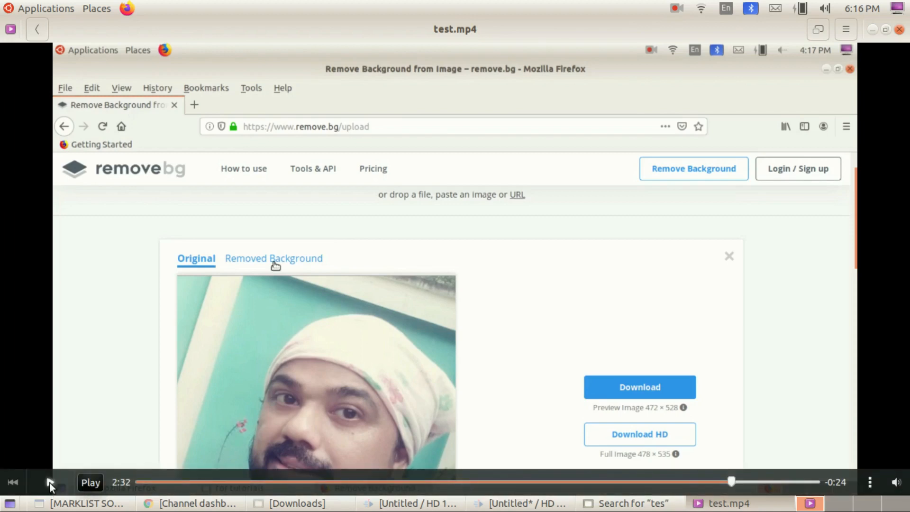
click(50, 482)
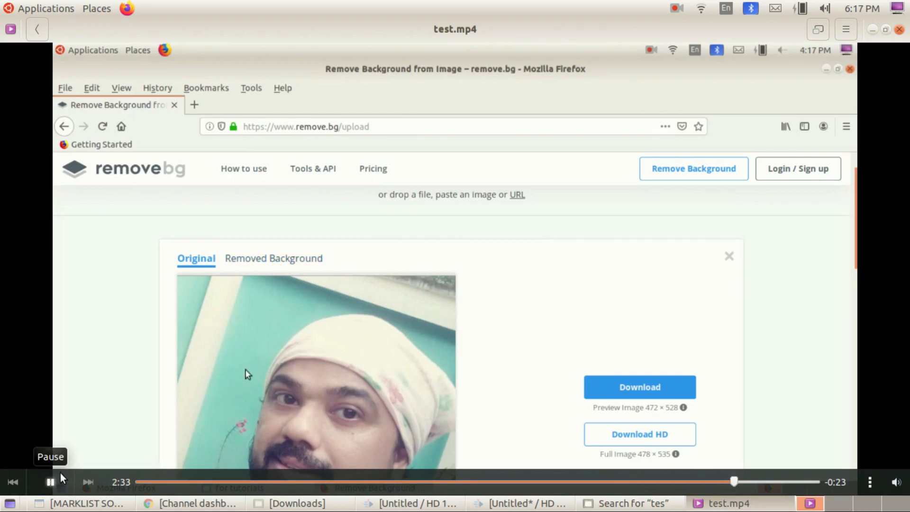